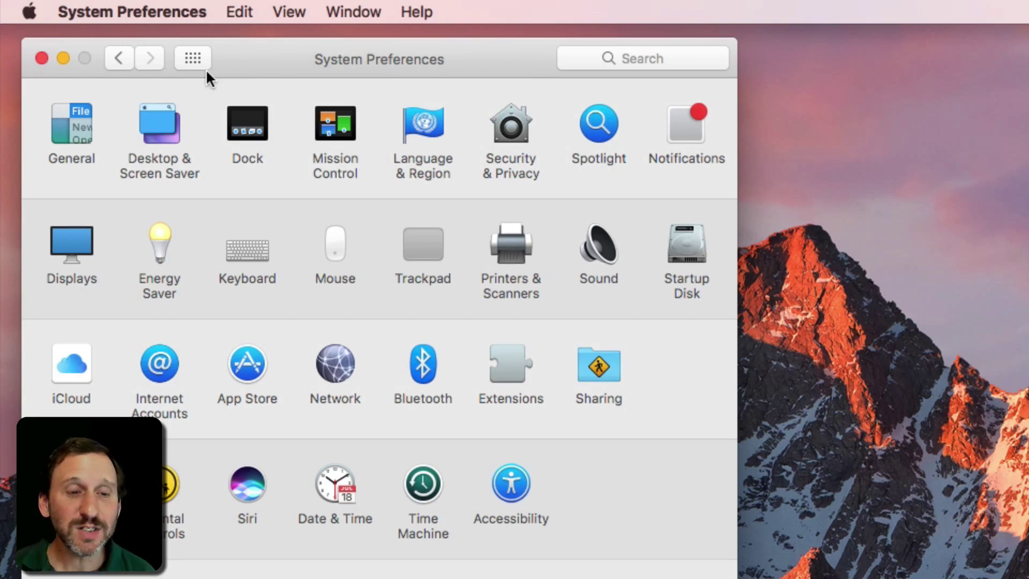
Open the Siri settings and confirm English (United States), American (Female) voice and Blue Snowball mic.
left_click(244, 490)
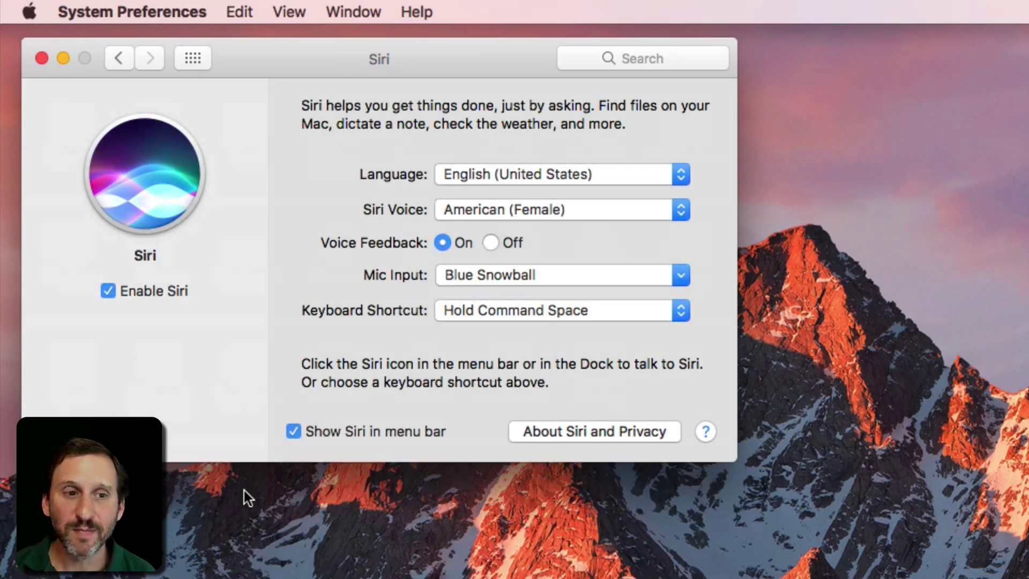
left_click(481, 174)
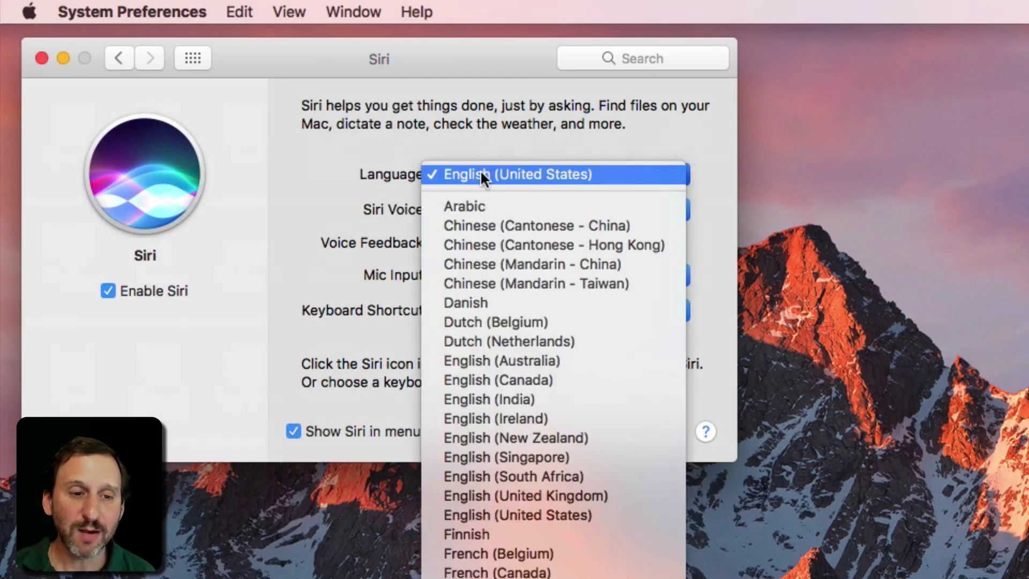
left_click(417, 165)
left_click(504, 209)
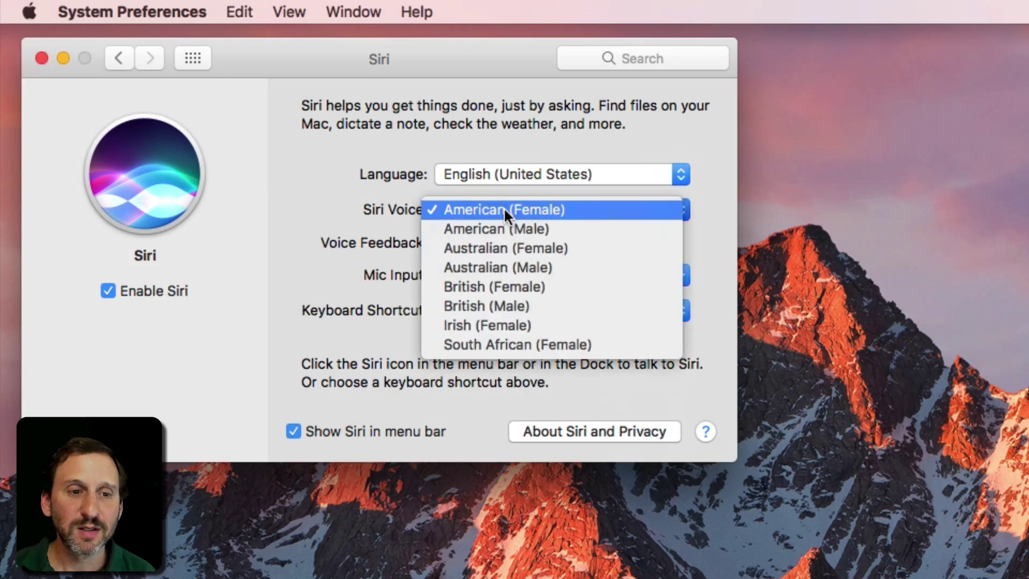
left_click(504, 209)
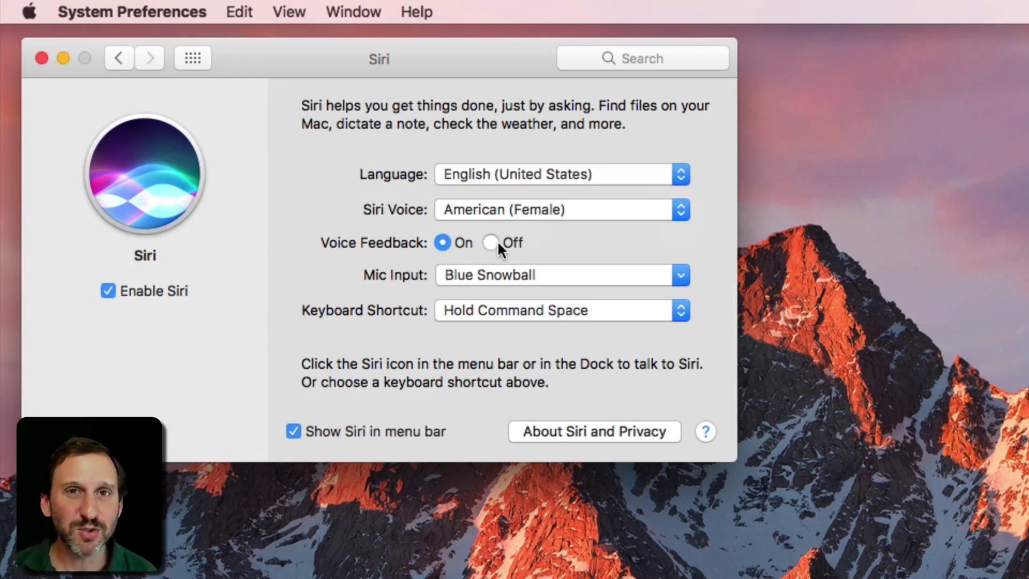
left_click(469, 275)
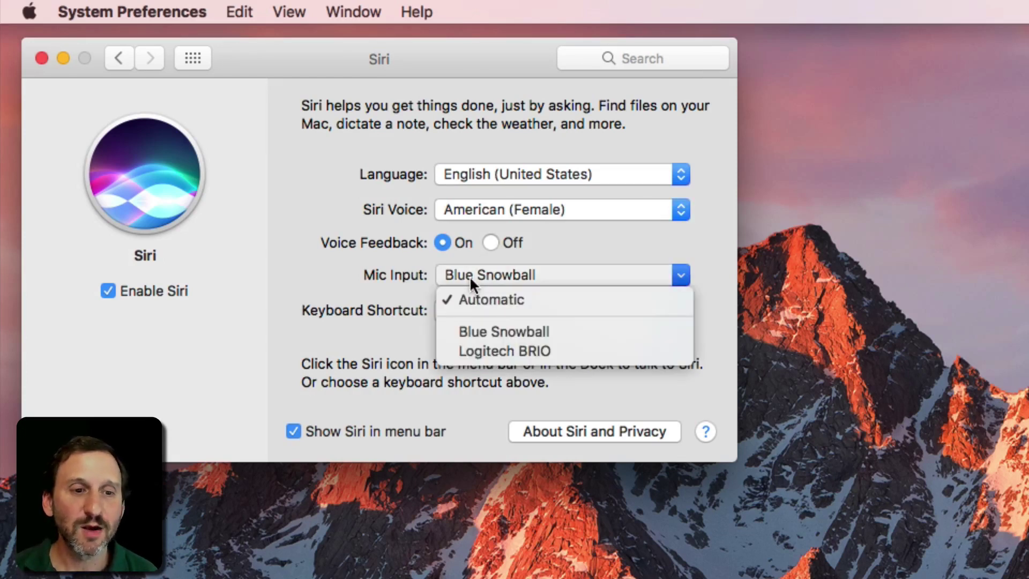
left_click(356, 275)
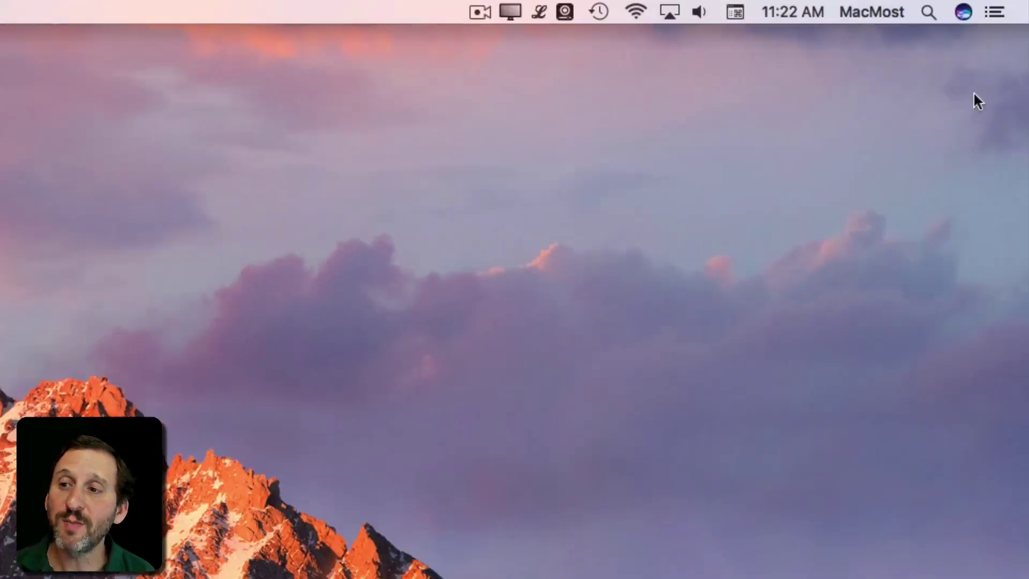
left_click(963, 12)
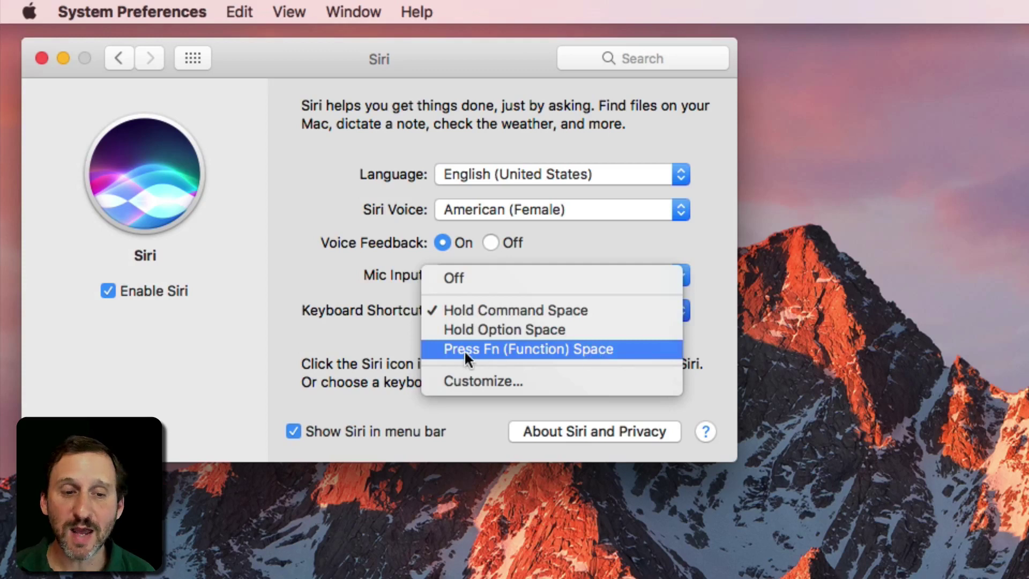
left_click(548, 381)
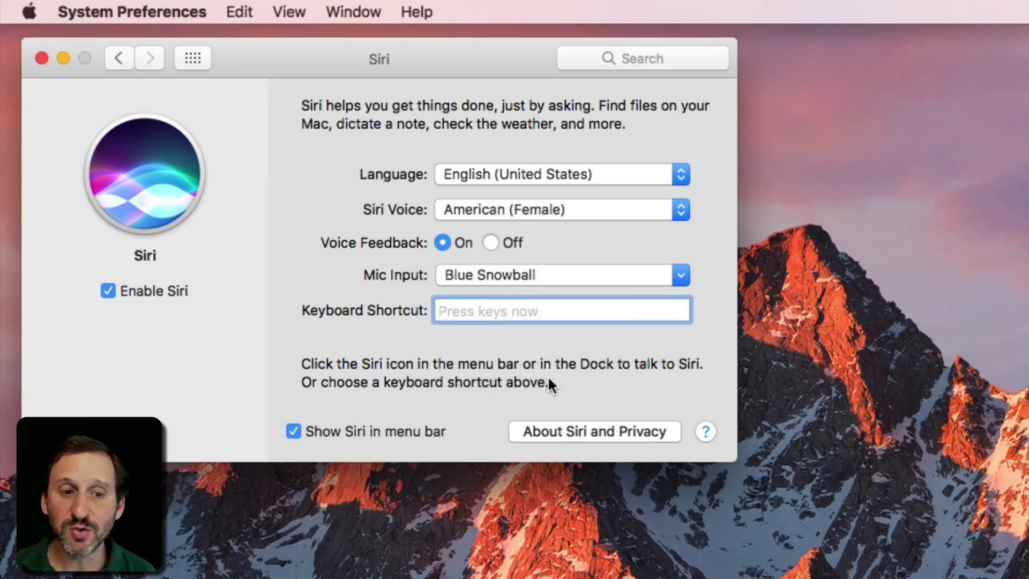
key("Escape")
left_click(512, 310)
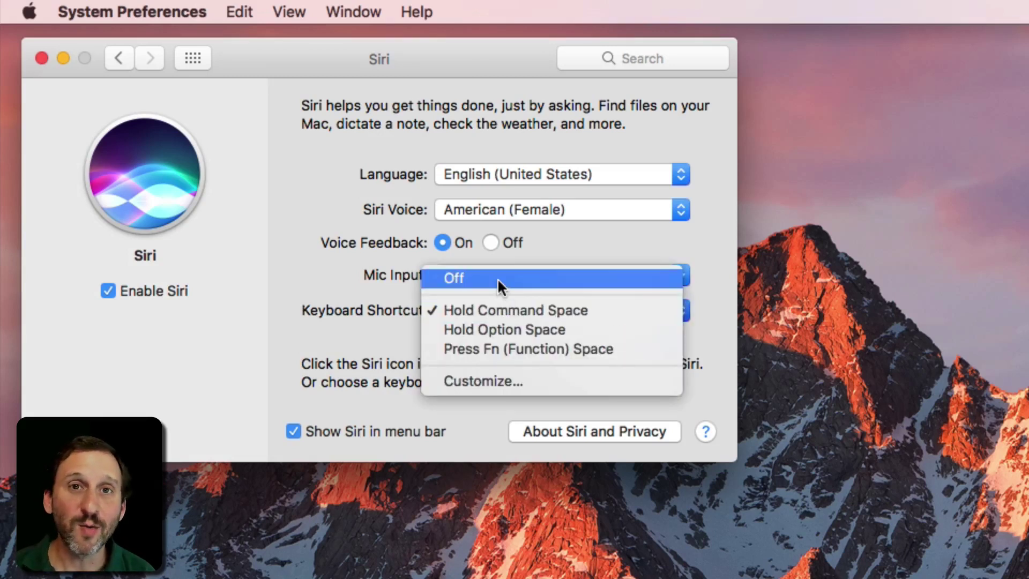
left_click(359, 274)
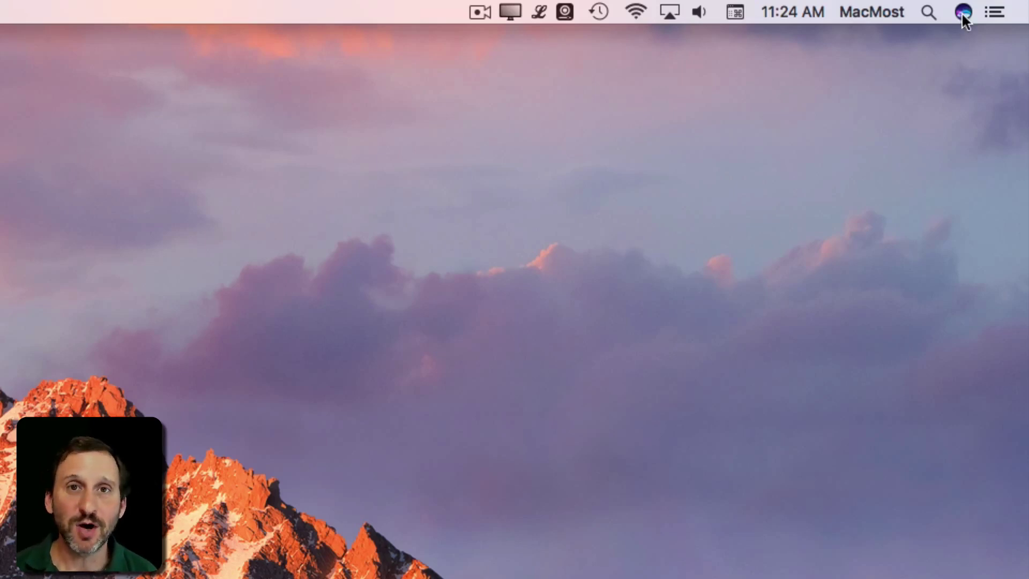
Ask Siri the time (11:24 AM), then ask 6×9 (54).
left_click(963, 15)
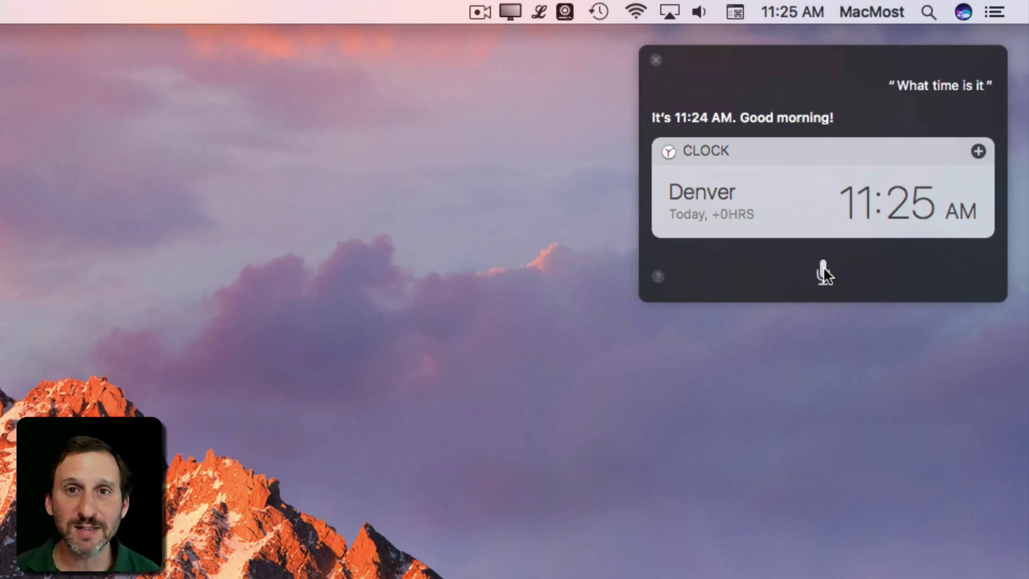
left_click(824, 271)
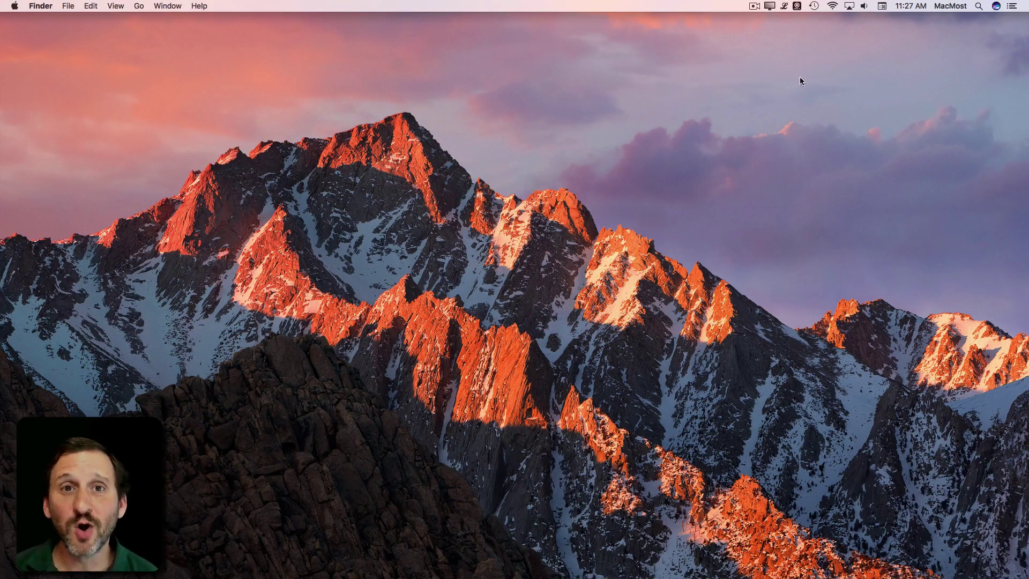
Have Siri open Pages, System Preferences, then Keyboard settings, closing each in turn.
left_click(996, 6)
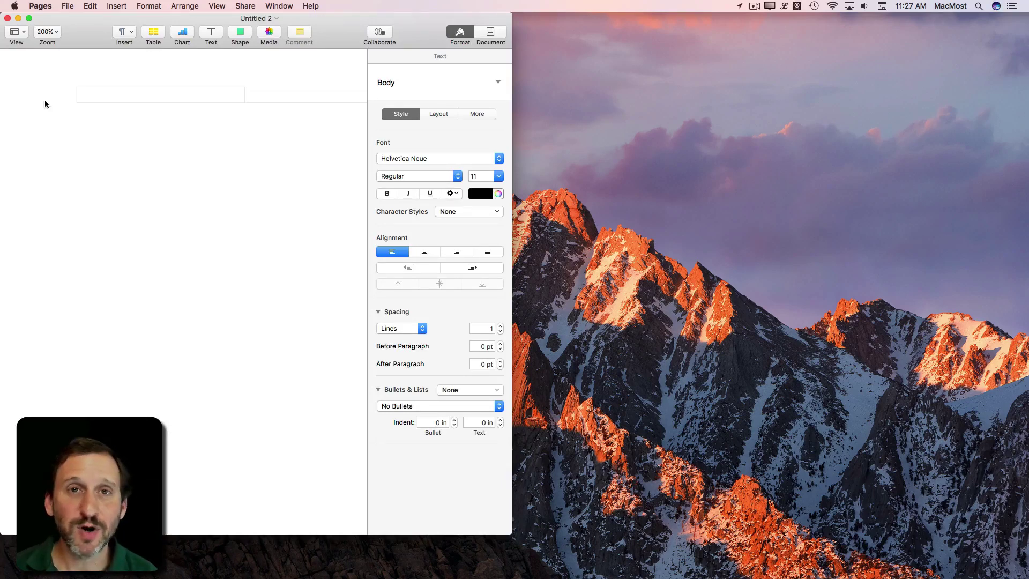
left_click(7, 18)
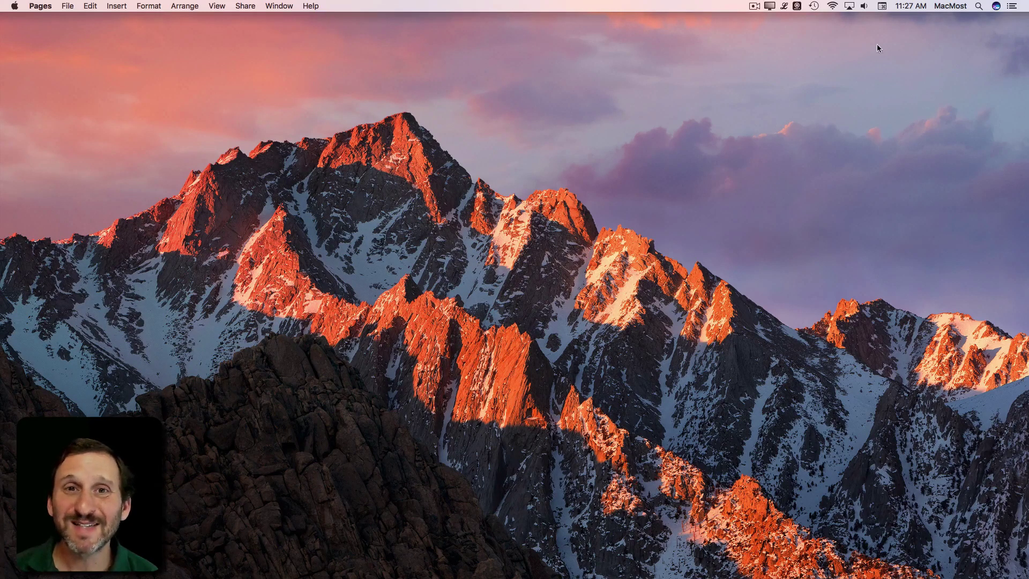
left_click(996, 7)
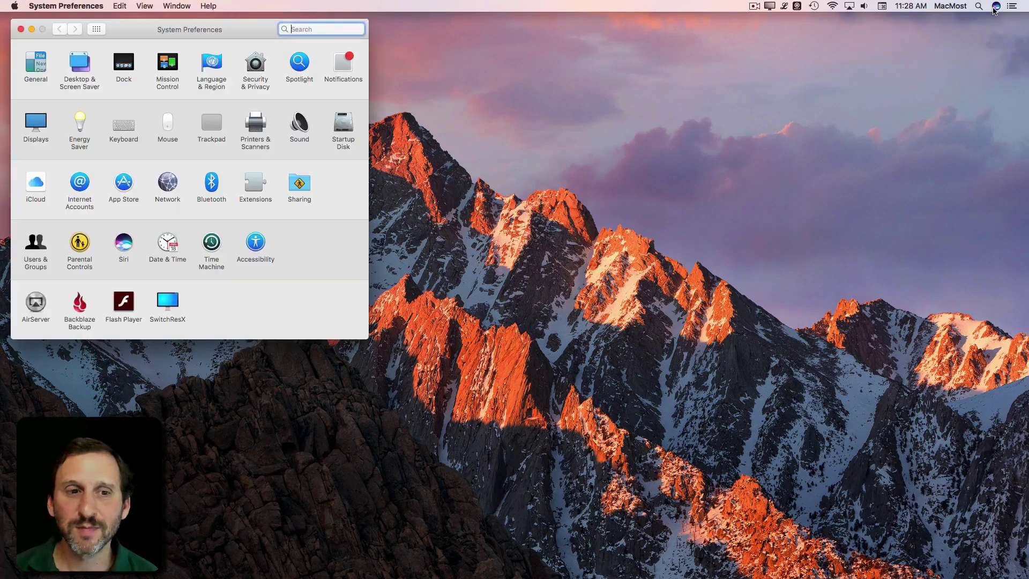
key("super+q")
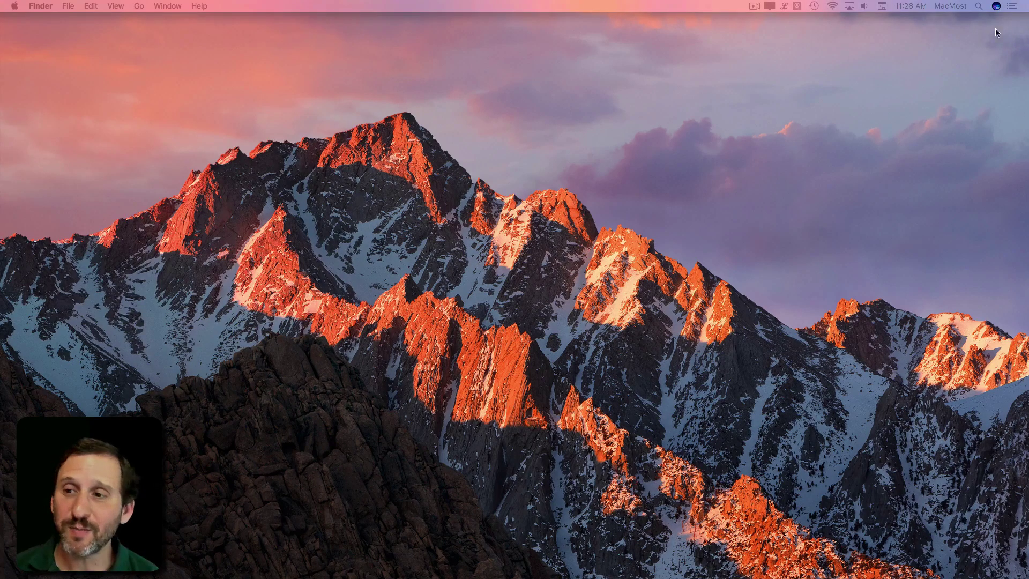
left_click(996, 6)
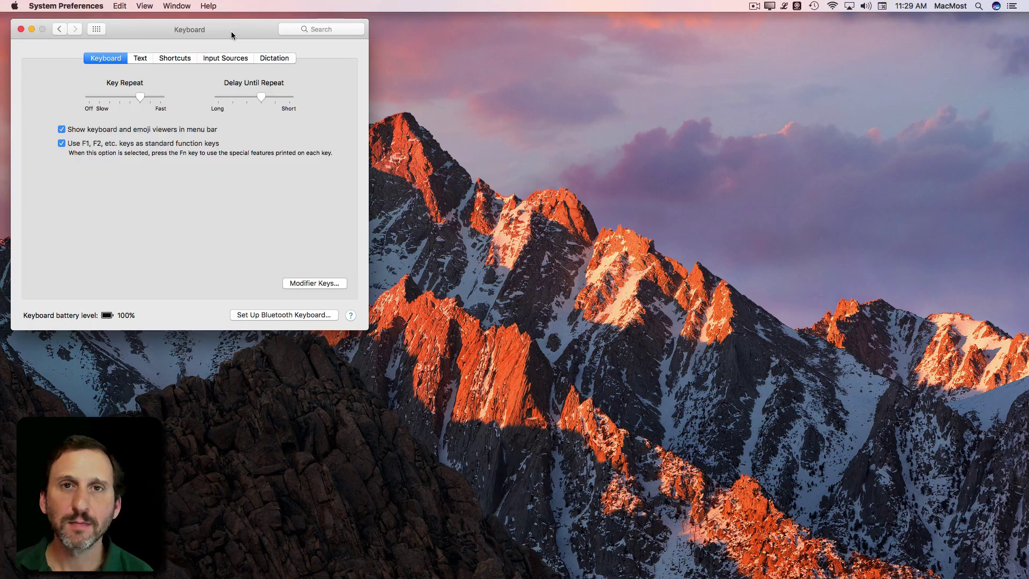
left_click(21, 29)
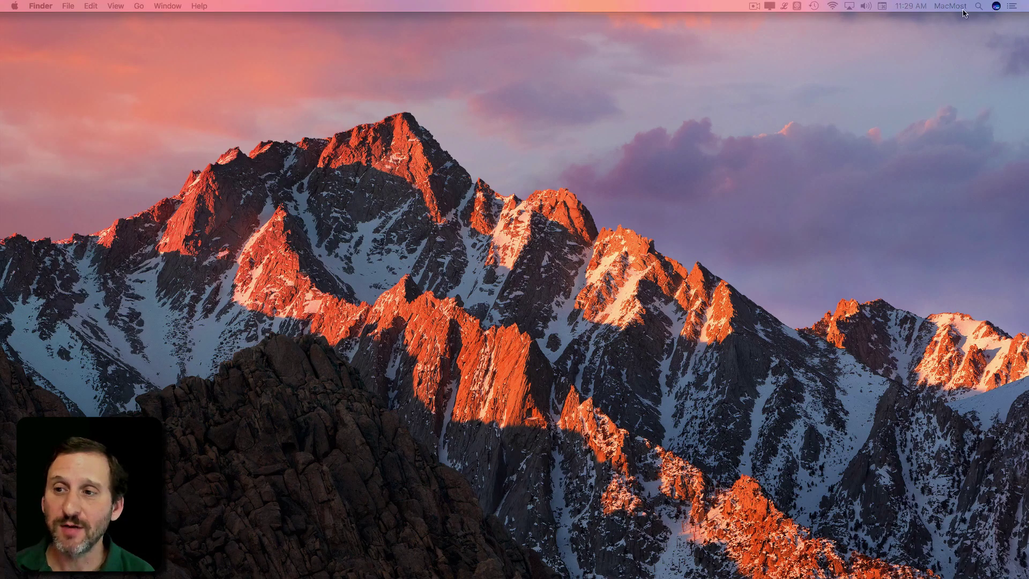
Have Siri set the volume to 20%, then make a follow-up request turning on Do Not Disturb.
left_click(997, 6)
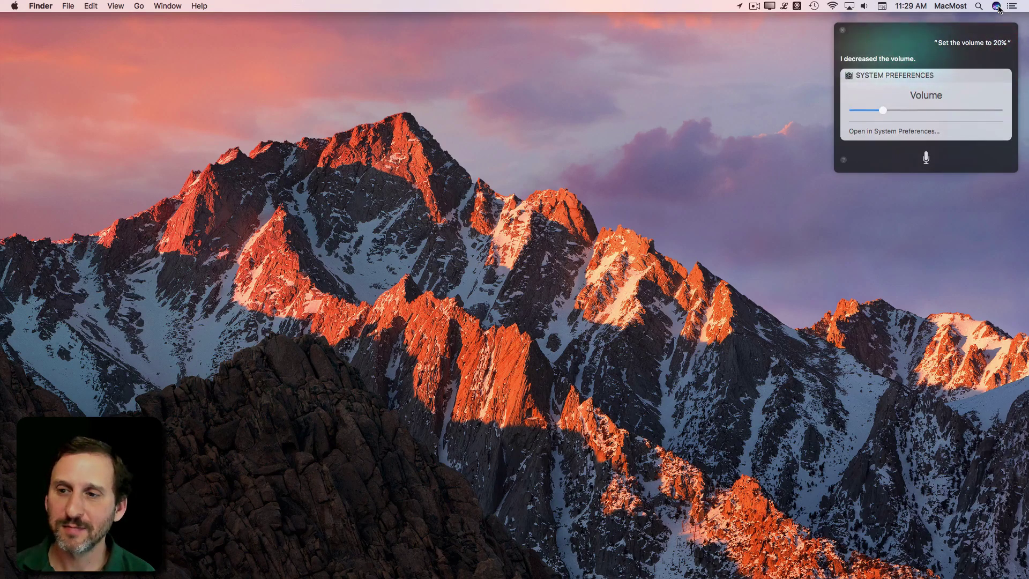
left_click(997, 7)
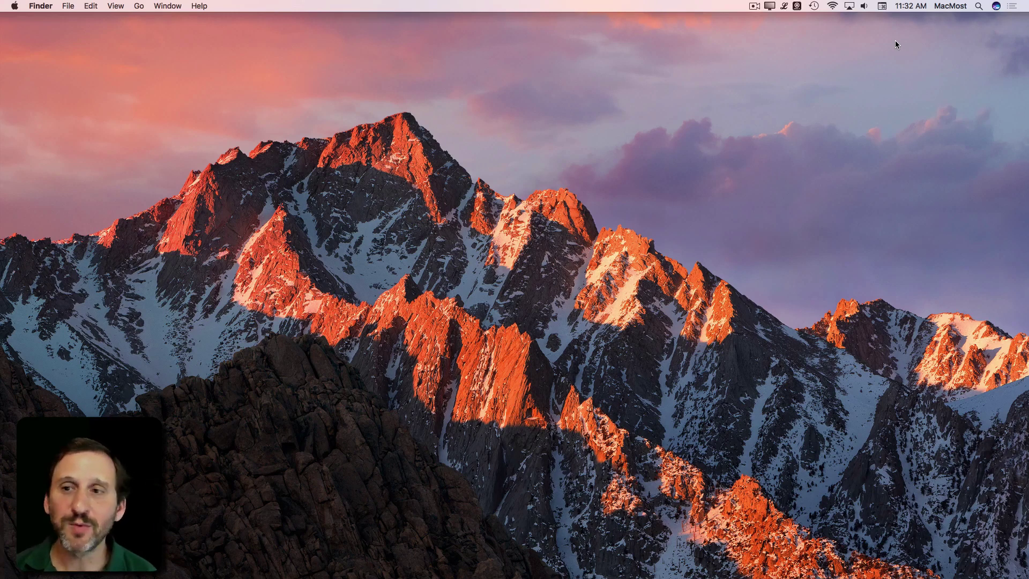
Have Siri shuffle all music, quit iTunes, then show photos with water (42 matches).
left_click(996, 6)
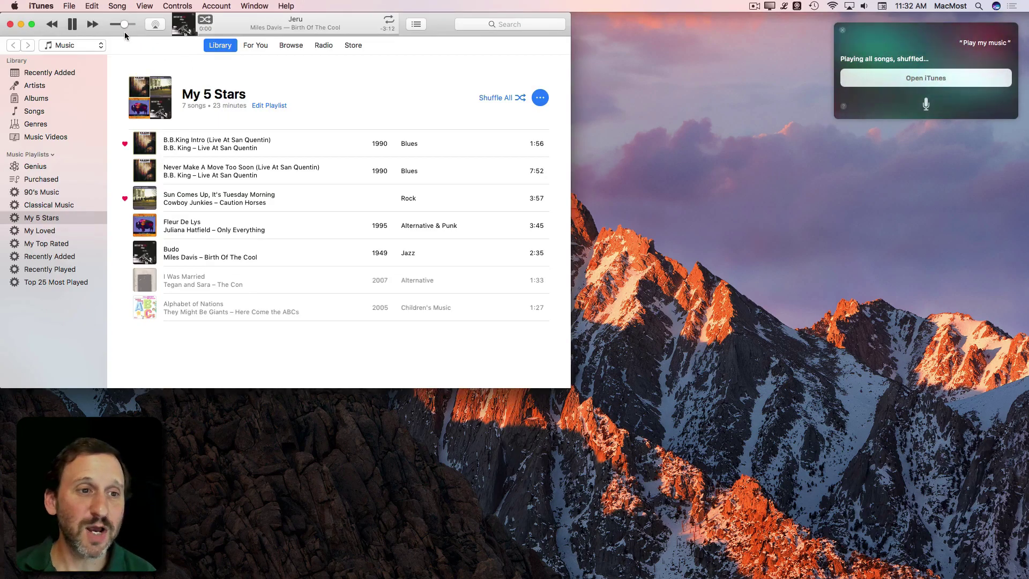
key("cmd+q")
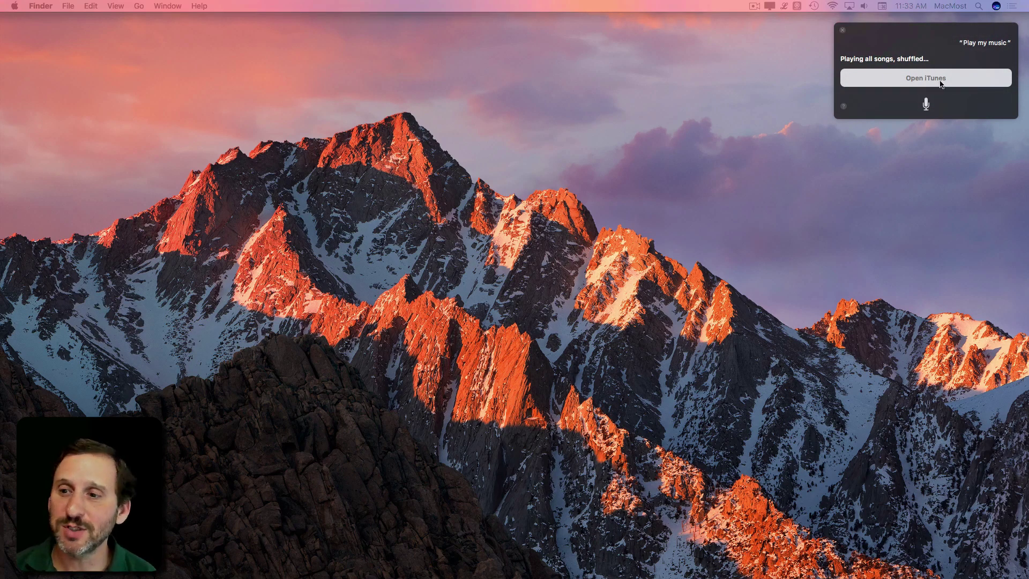
left_click(926, 104)
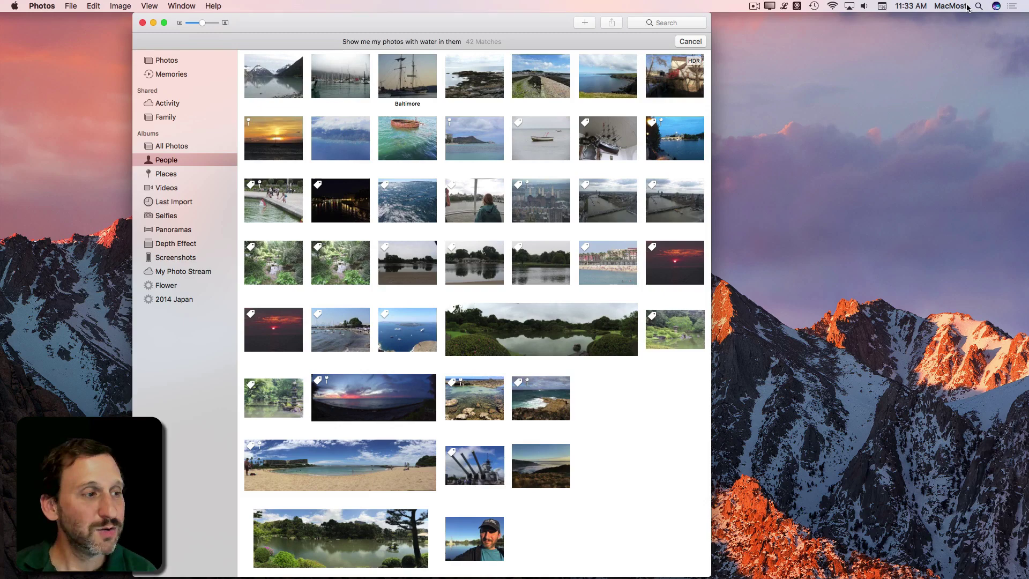
Ask Siri to close Photos and check email, which reports twenty-five emails.
left_click(996, 6)
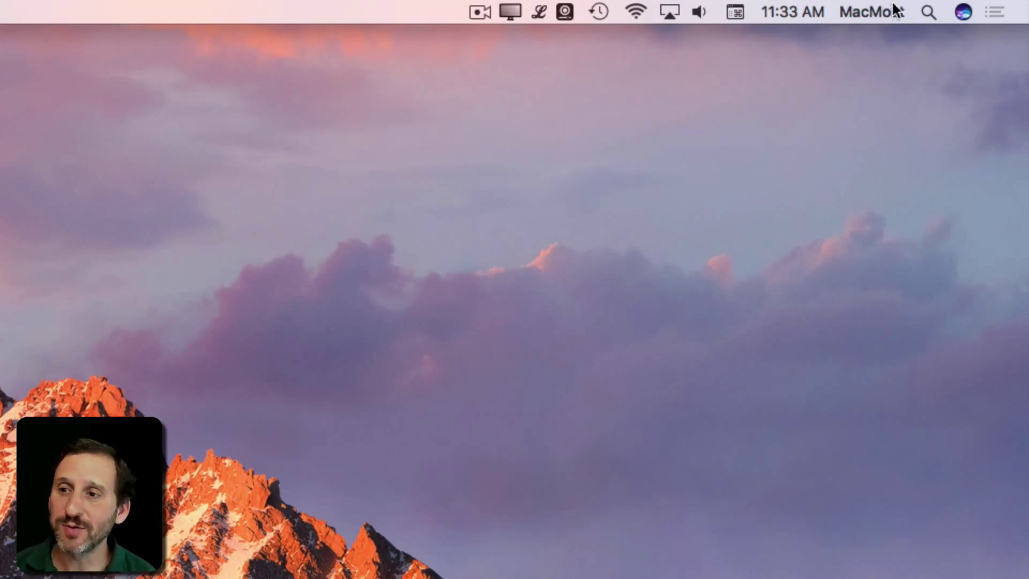
Have Siri draft a 5 PM event and cancel it, then add and delete a 'Bring my laptop home' reminder.
left_click(963, 10)
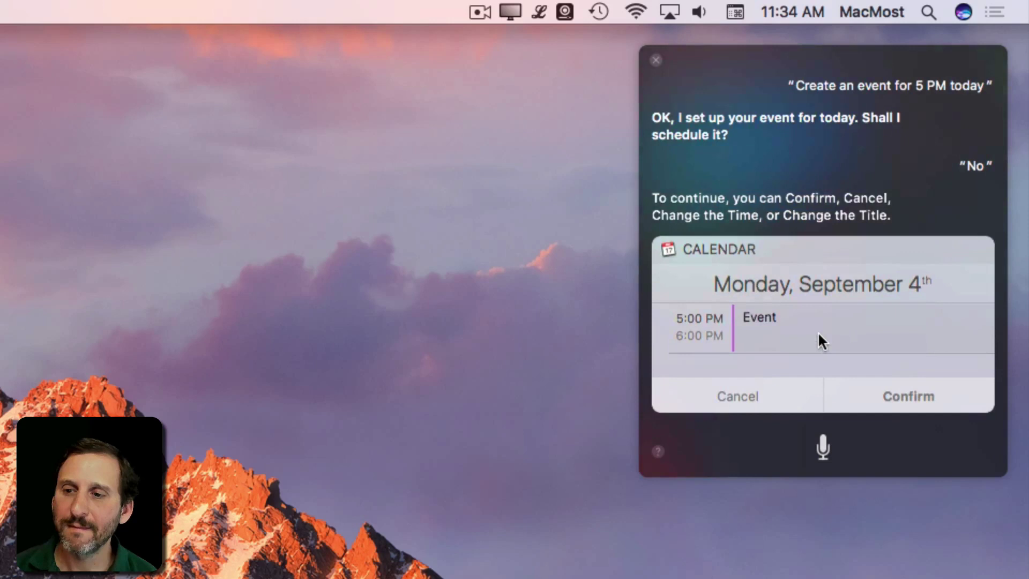
left_click(731, 399)
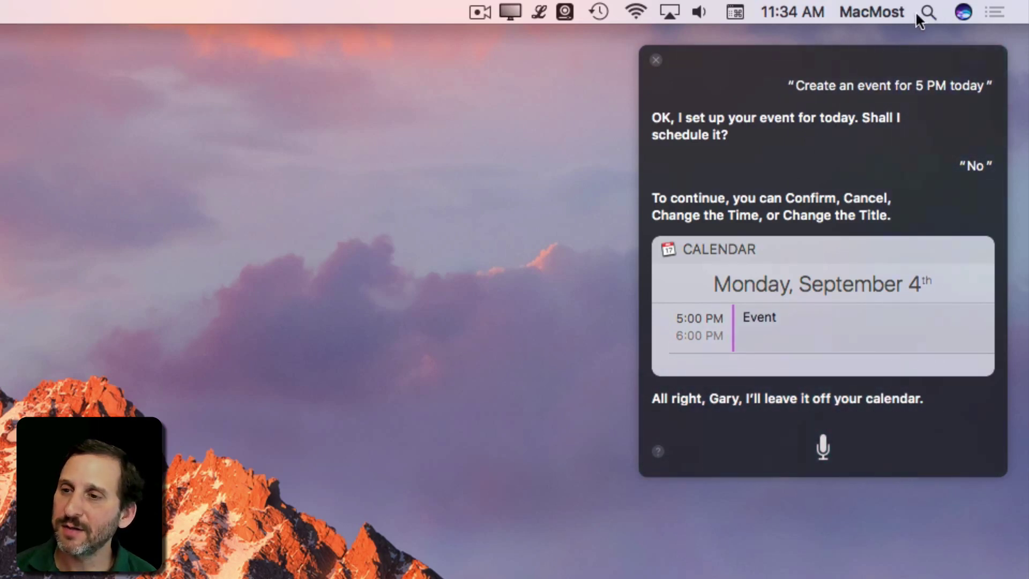
left_click(956, 15)
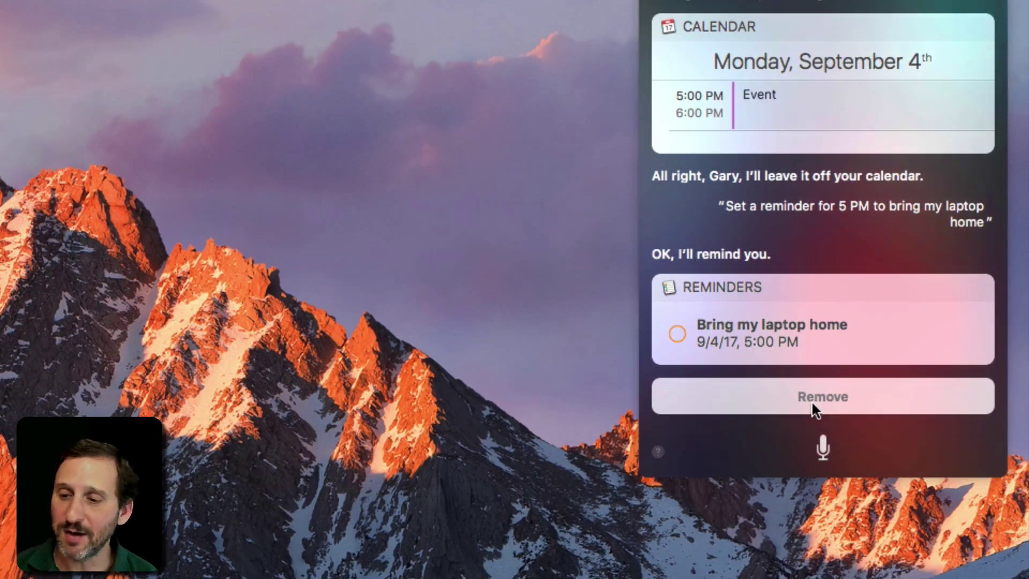
left_click(812, 400)
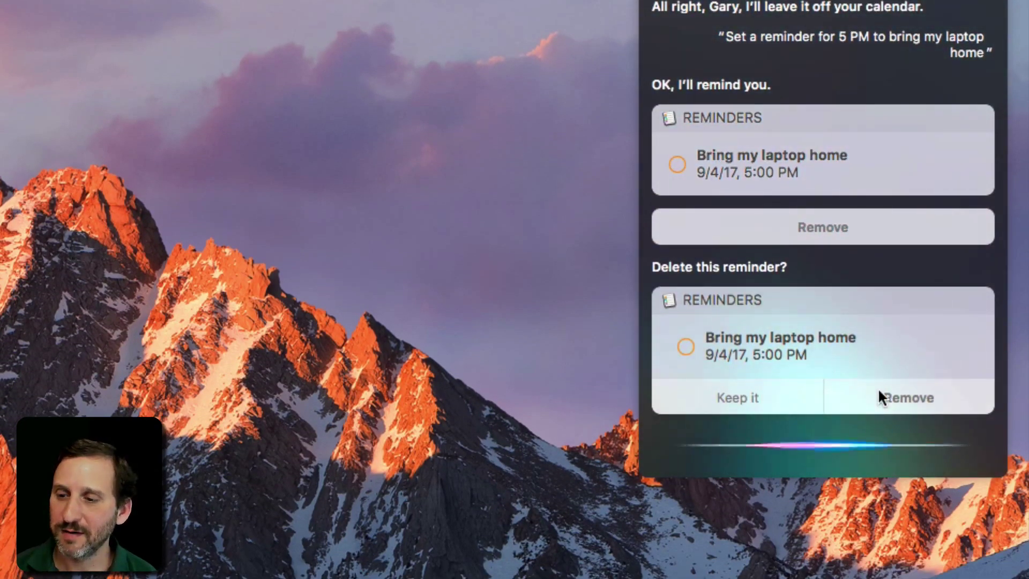
left_click(879, 394)
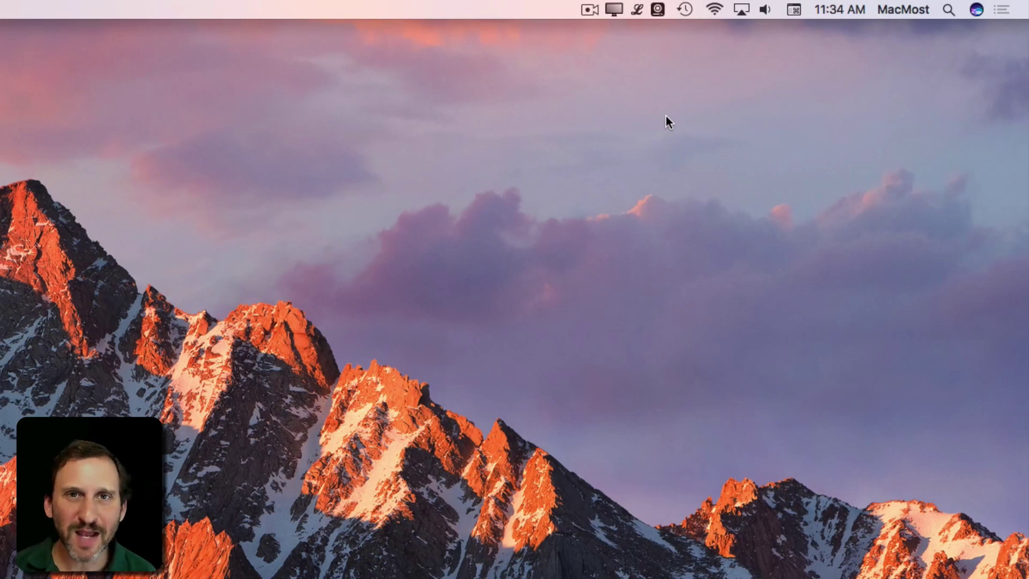
Ask Siri for tomorrow's weather, the Rockies game, nearby movies, and open Moab, Utah in Maps.
left_click(976, 9)
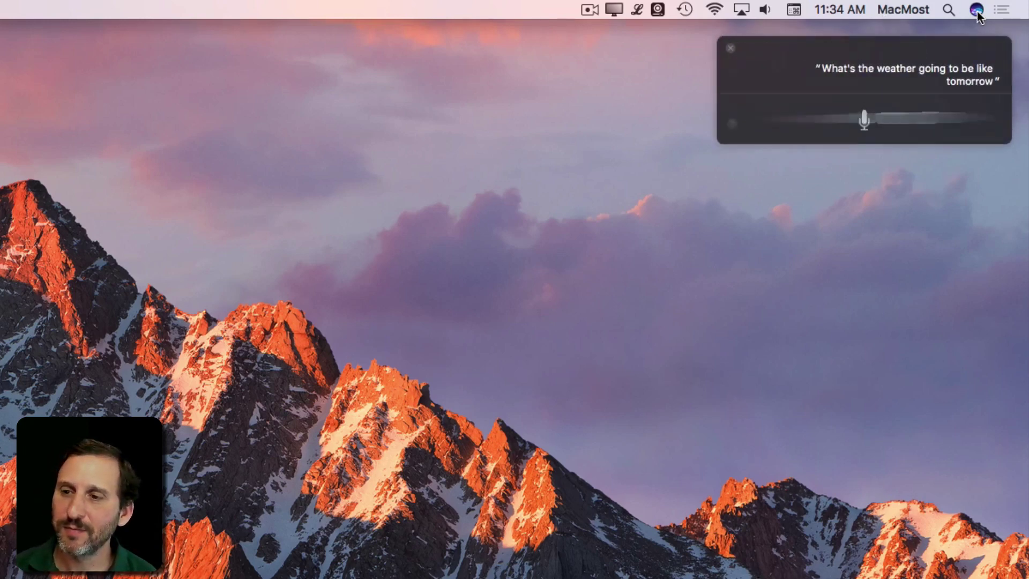
scroll(880, 465, "down", 1)
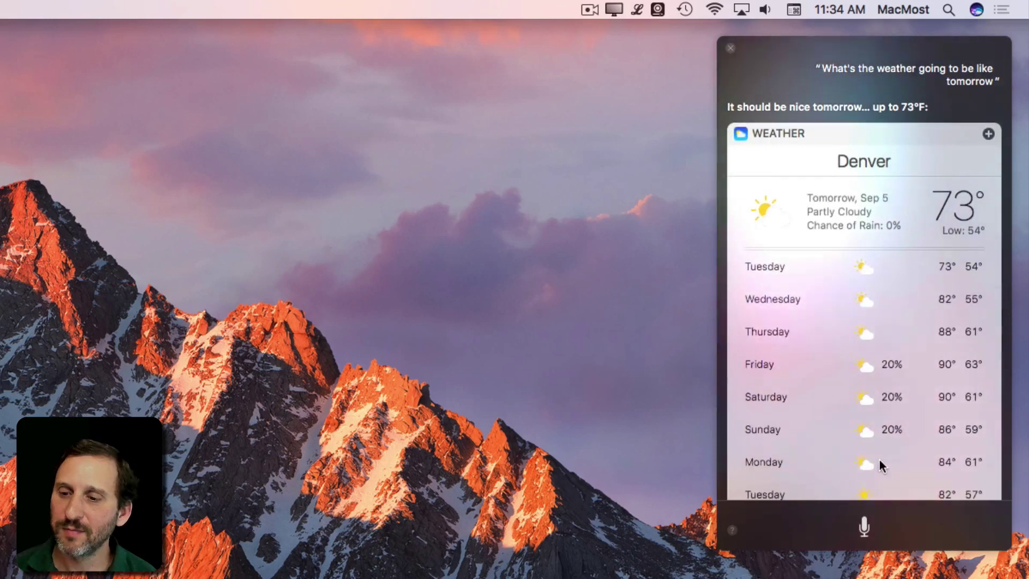
left_click(864, 531)
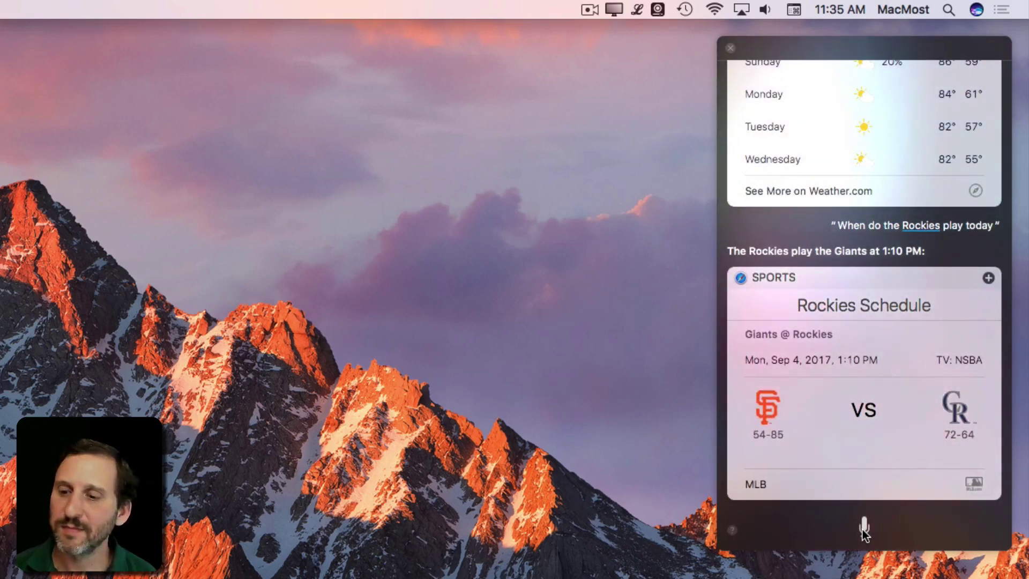
left_click(864, 528)
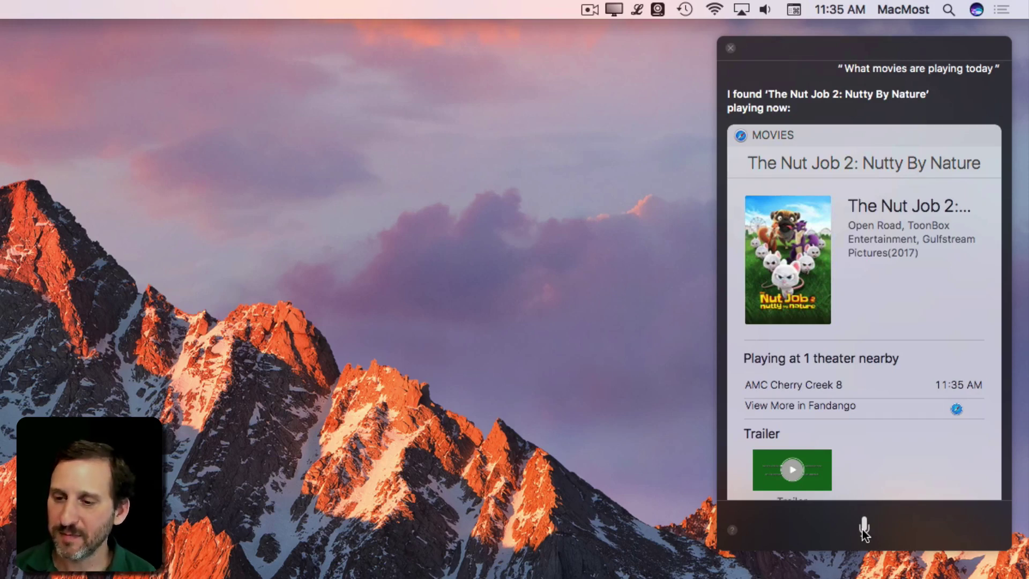
left_click(864, 527)
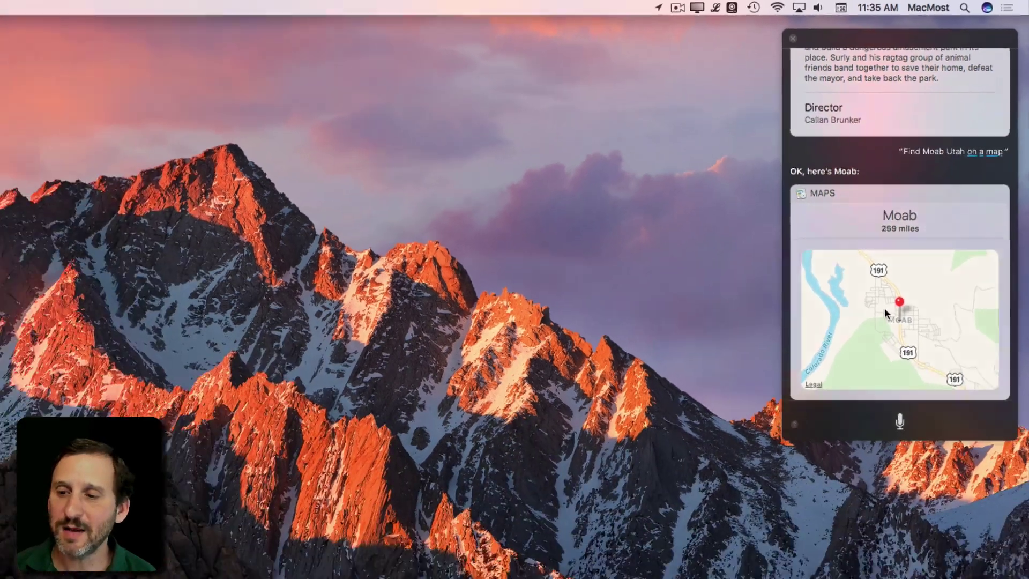
left_click(849, 386)
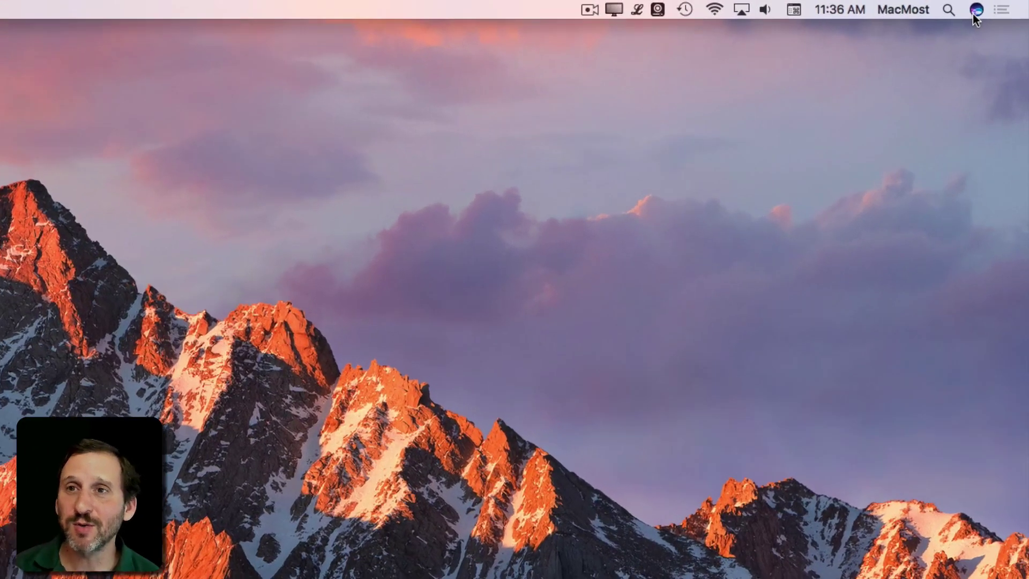
Have Siri search web images of waterfalls and drag skogafoss_waterfall_iceland.jpg onto the desktop.
left_click(974, 12)
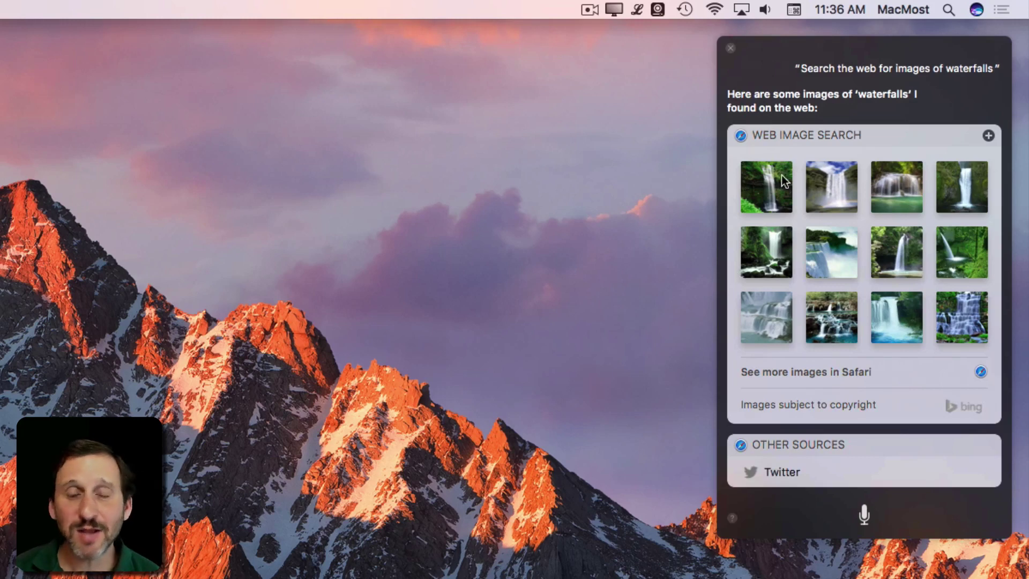
left_click_drag(834, 196, 156, 246)
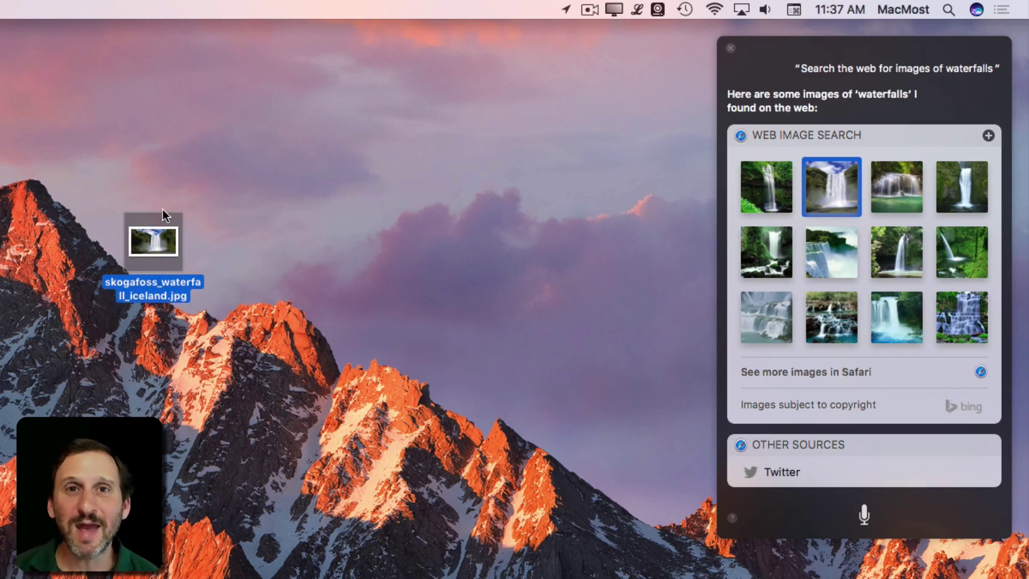